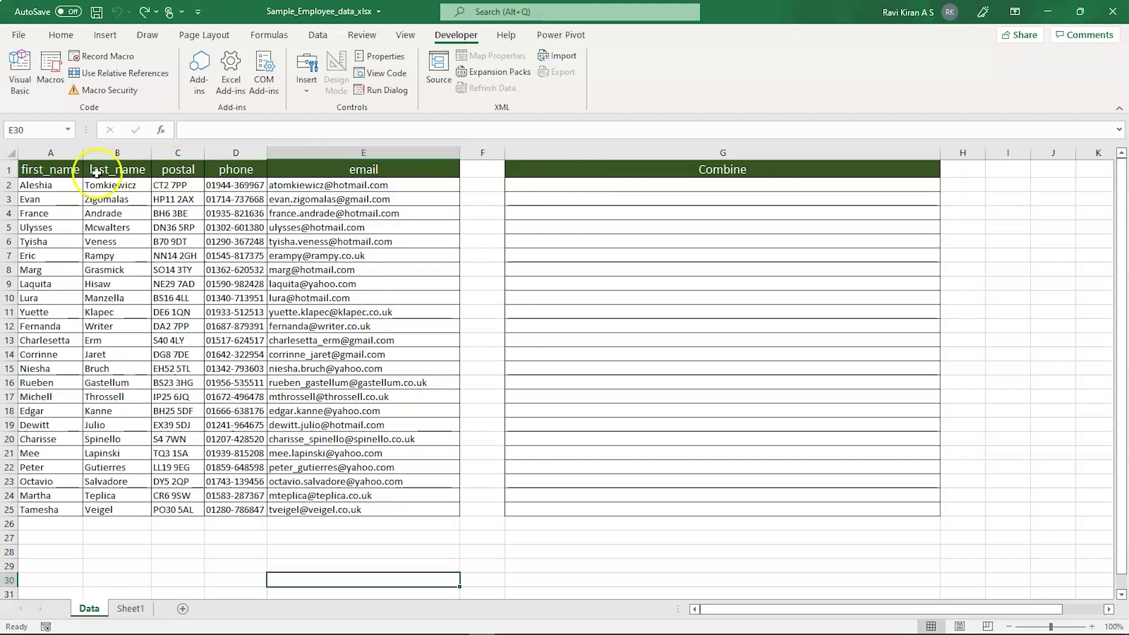
Step: Try hand-pasting row 2's first name, last name and email into G2, then undo it
click(52, 187)
key(ctrl+c)
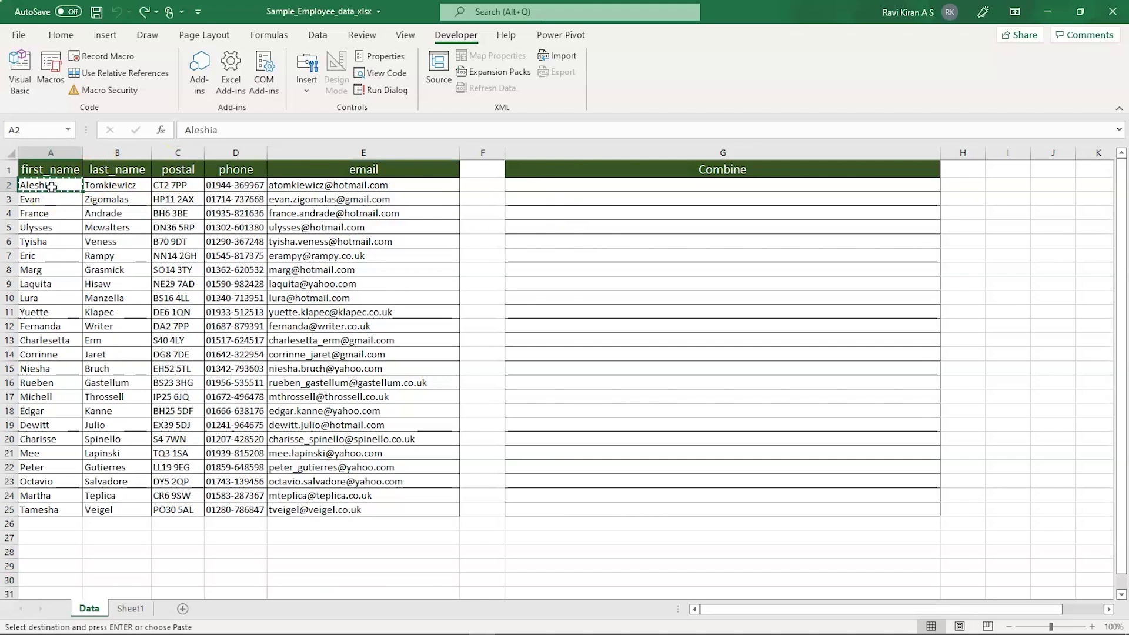
click(533, 185)
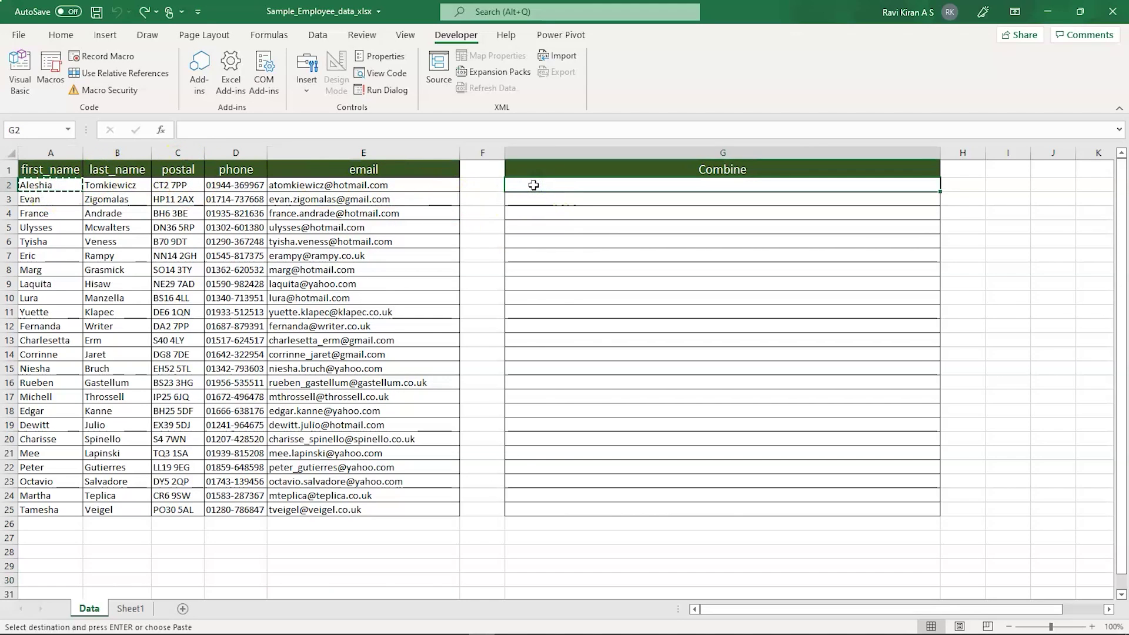
key(ctrl+v)
click(132, 183)
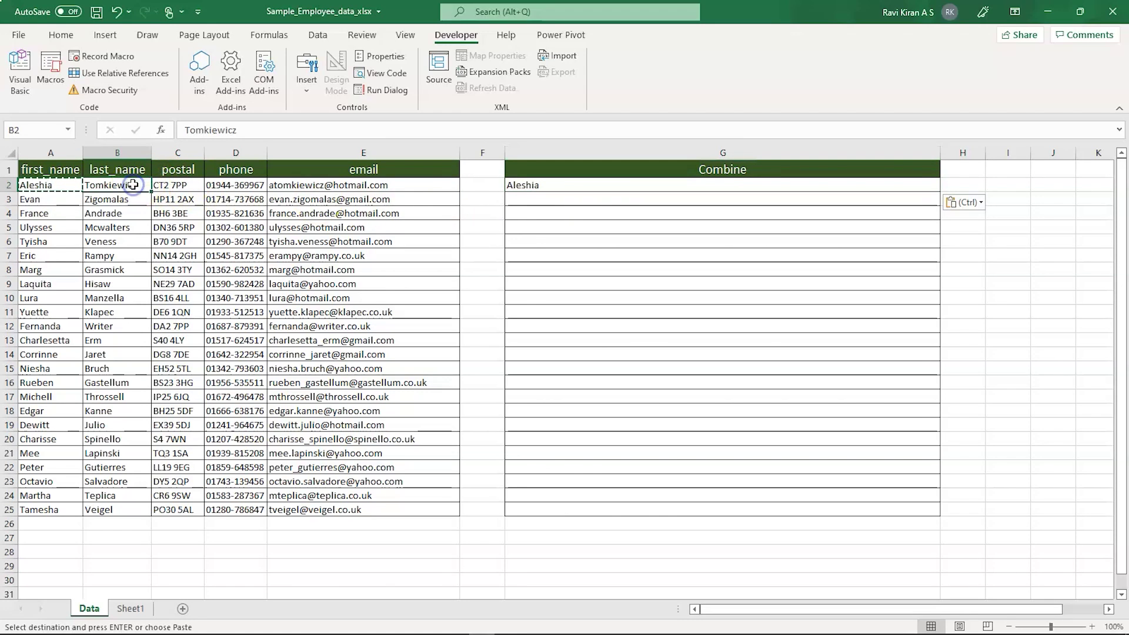
key(ctrl+c)
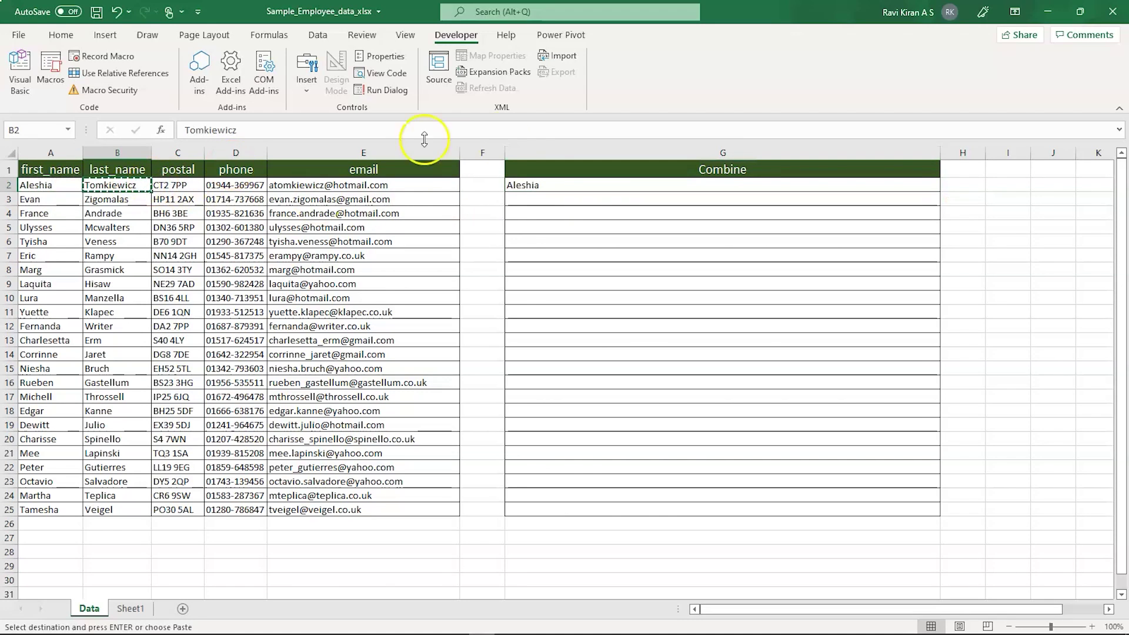
double_click(123, 184)
double_click(123, 184)
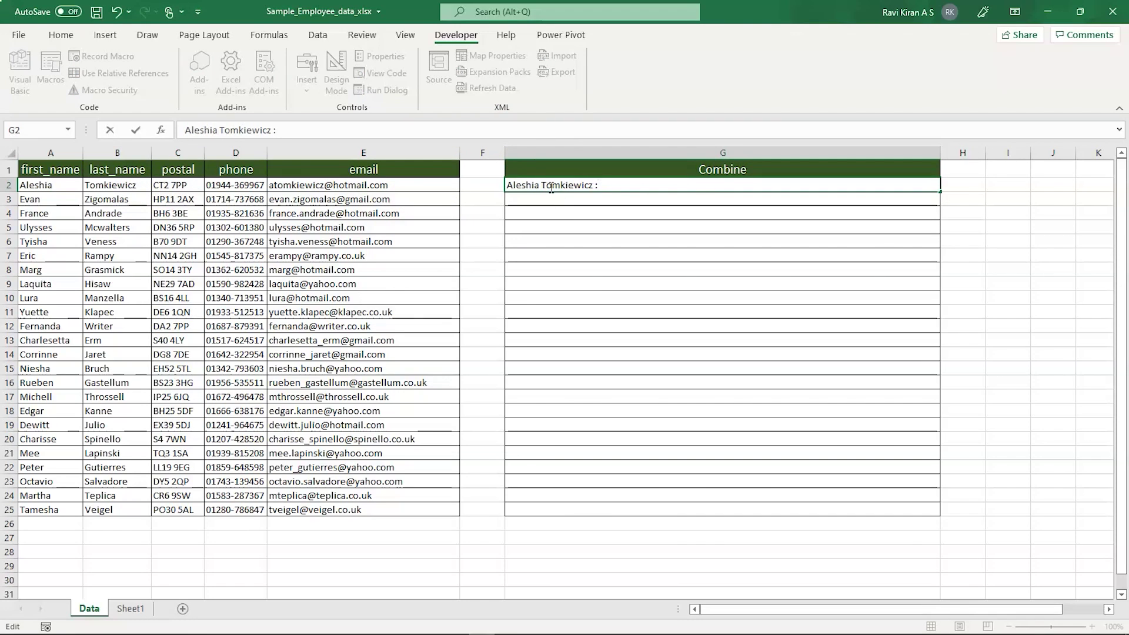
click(420, 177)
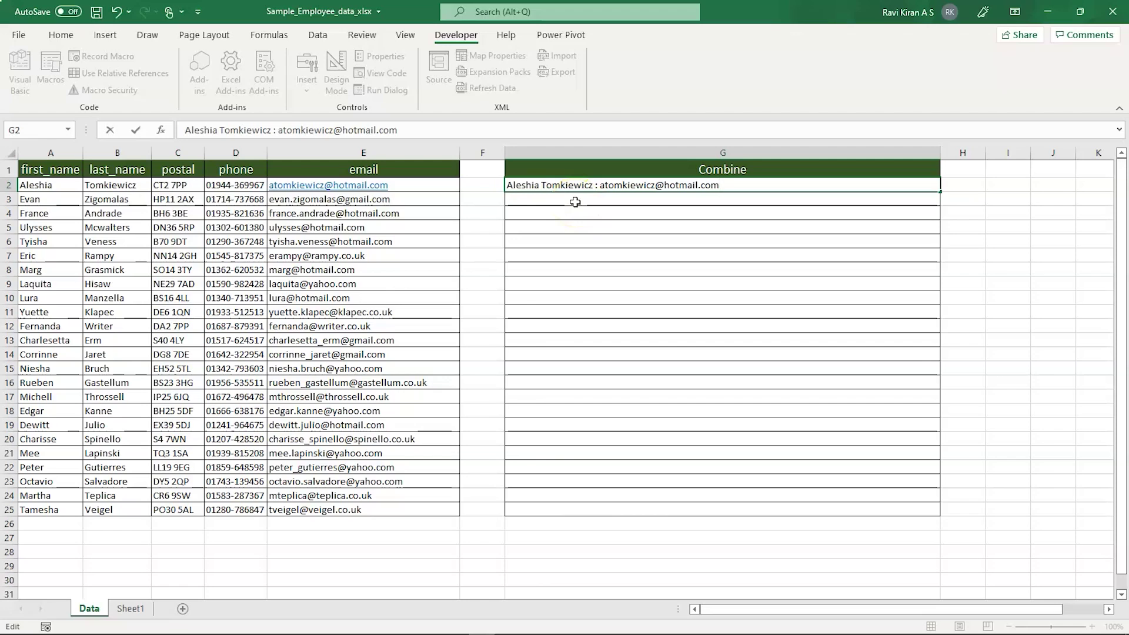
key(ctrl+z)
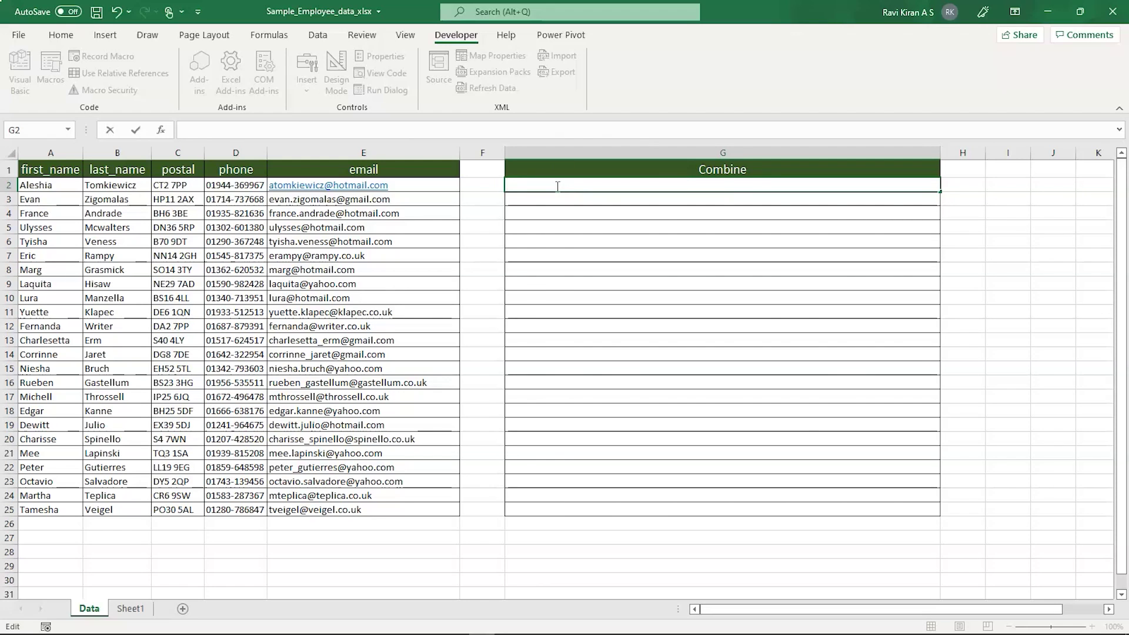
Step: Enter the formula =A2&B2&E2 in G2, fixing the earlier B2:E2 range reference
text(=A2)
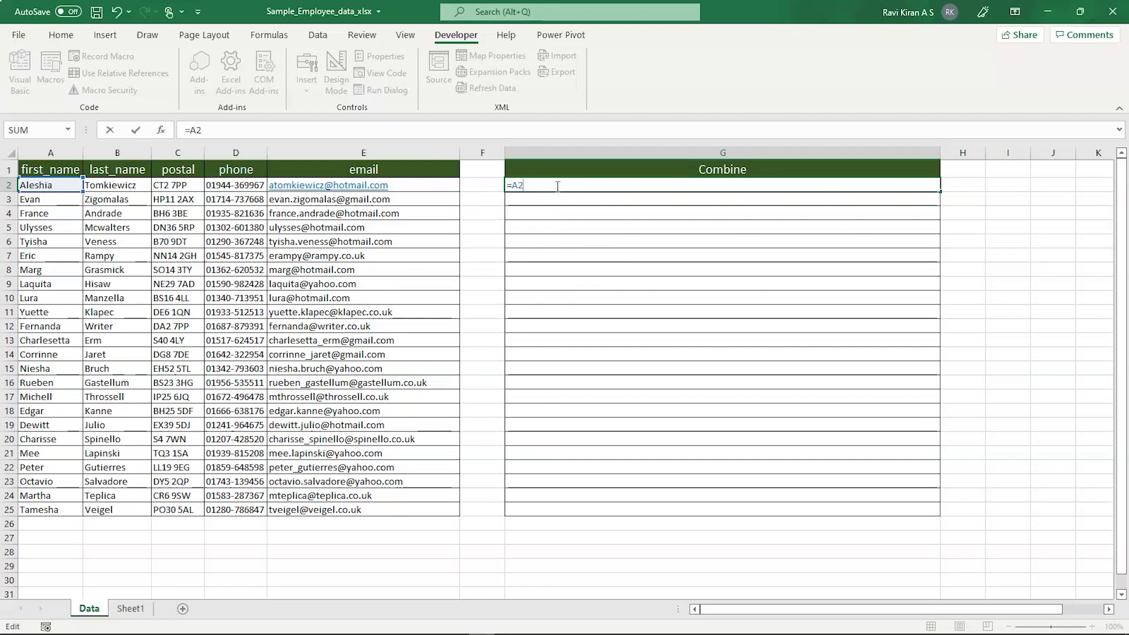
text(&)
text(B2)
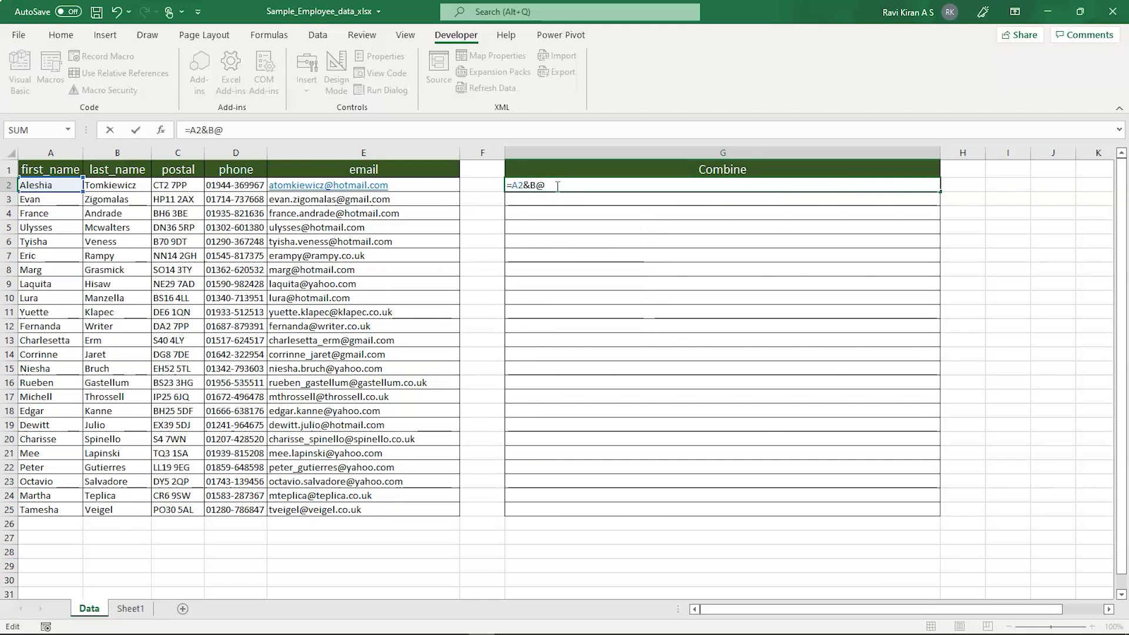
key(BackSpace)
text(2)
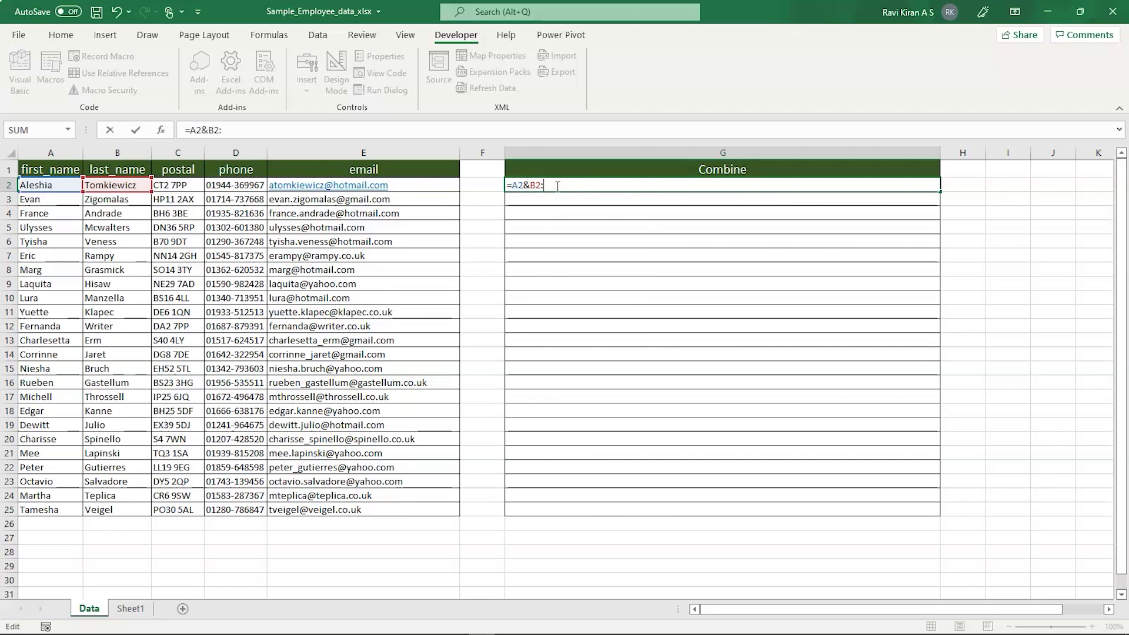
text(:E2)
key(Return)
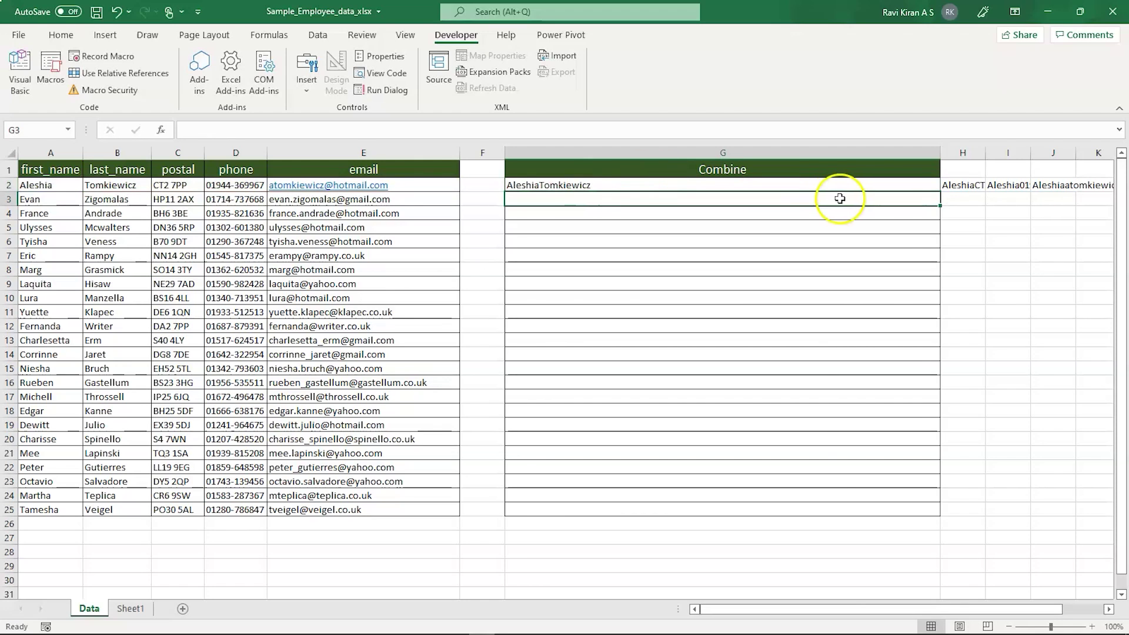
click(725, 185)
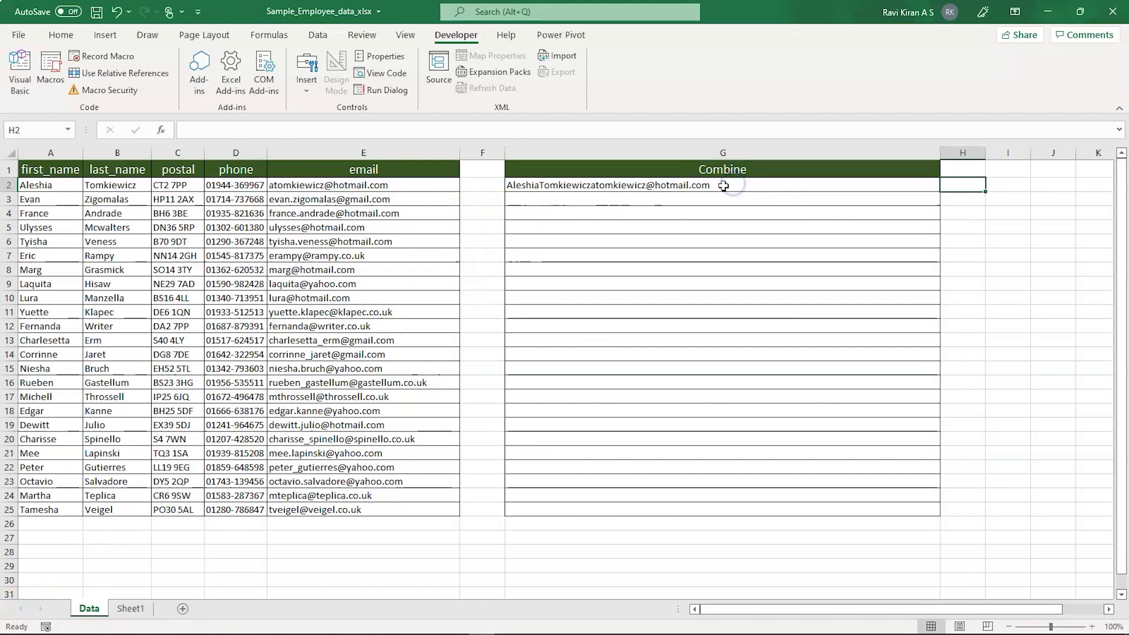
click(724, 185)
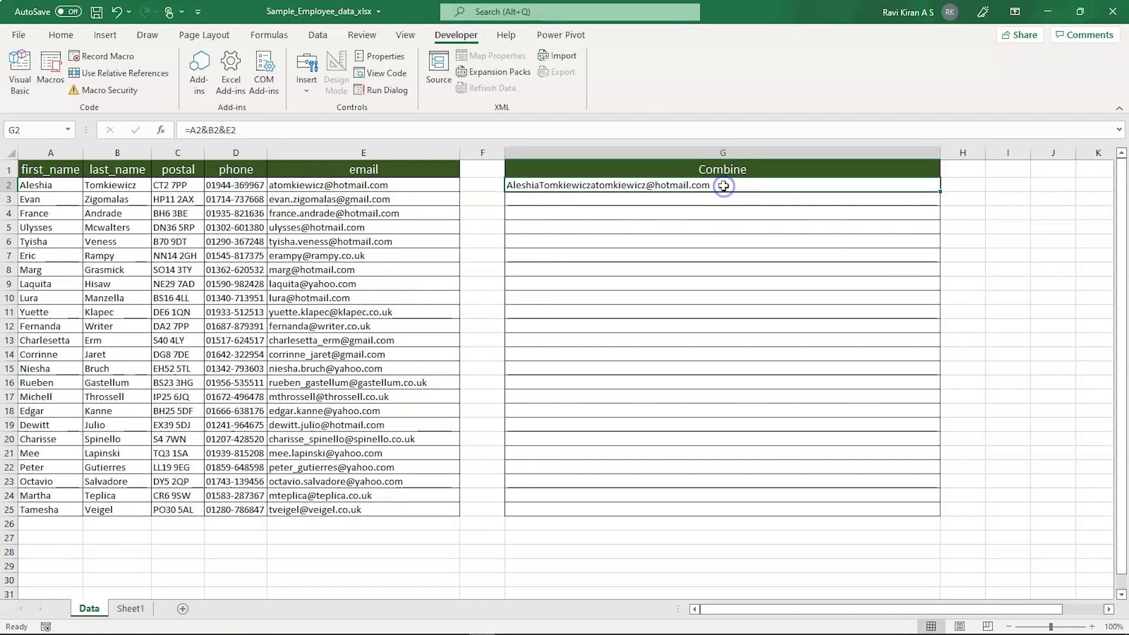
double_click(724, 186)
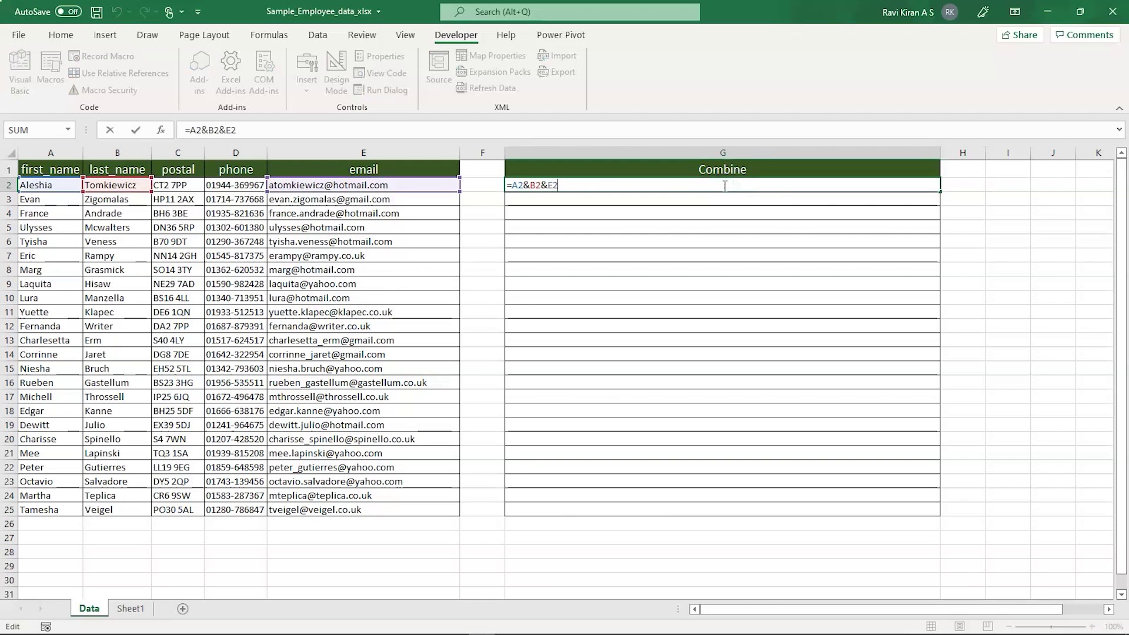
key(Tab)
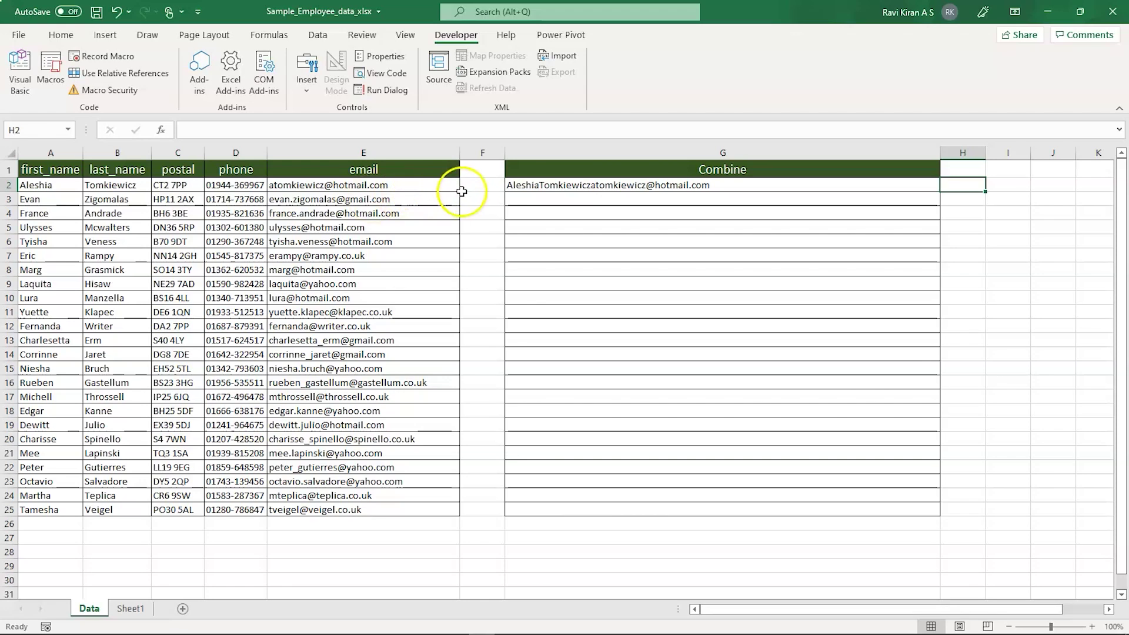
Step: Edit G2's formula in the formula bar to =A2&" "&B2&" : "&E2
click(532, 187)
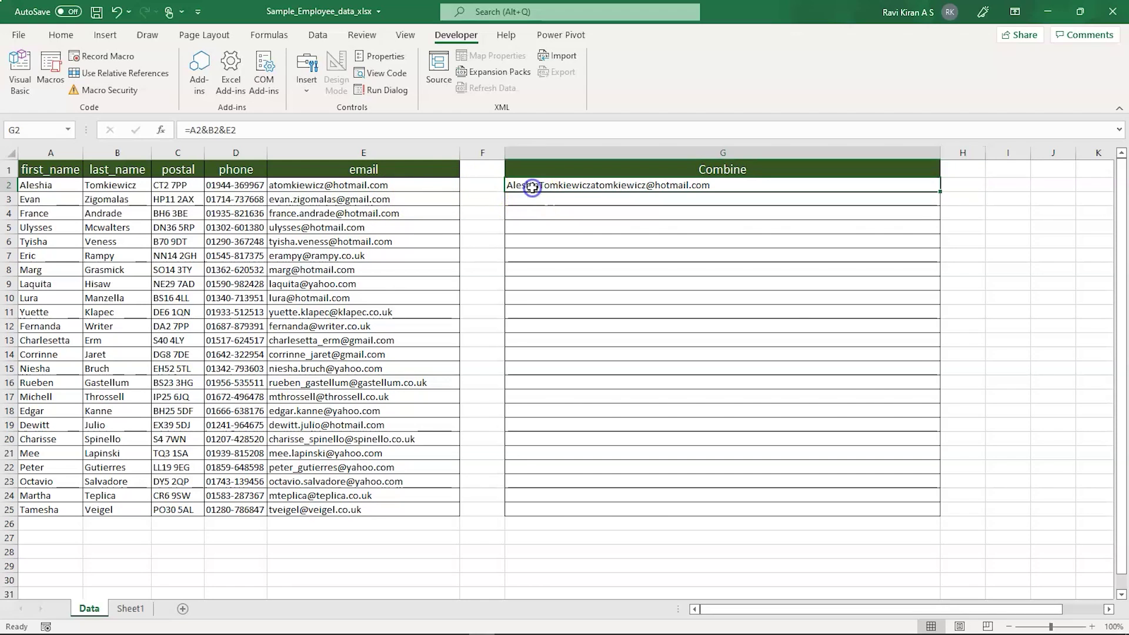
click(203, 130)
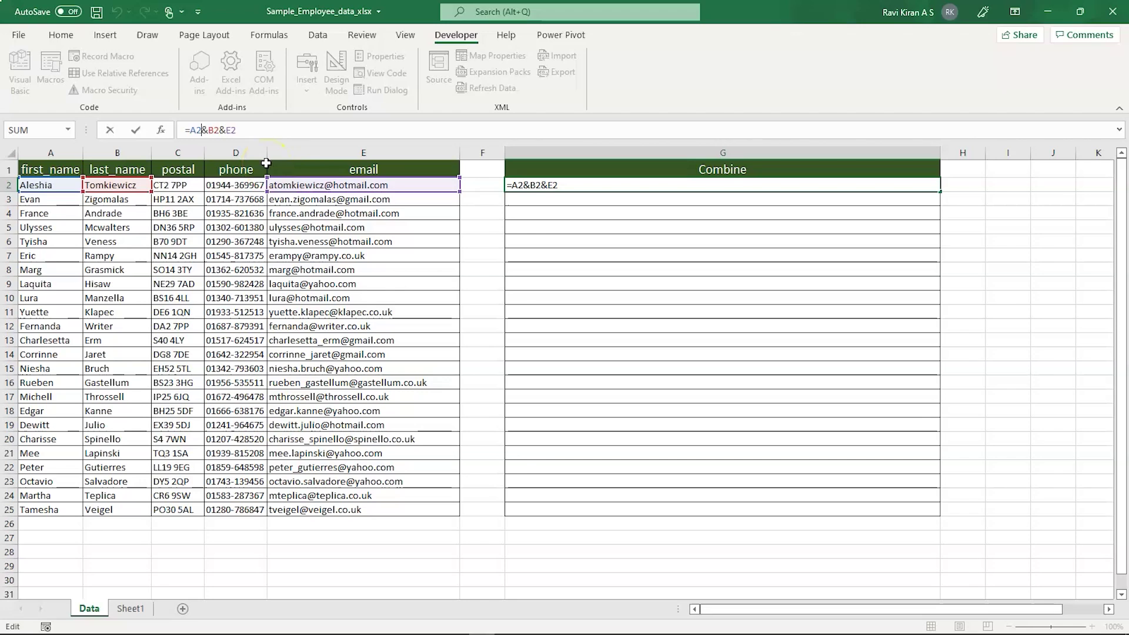
text(&)
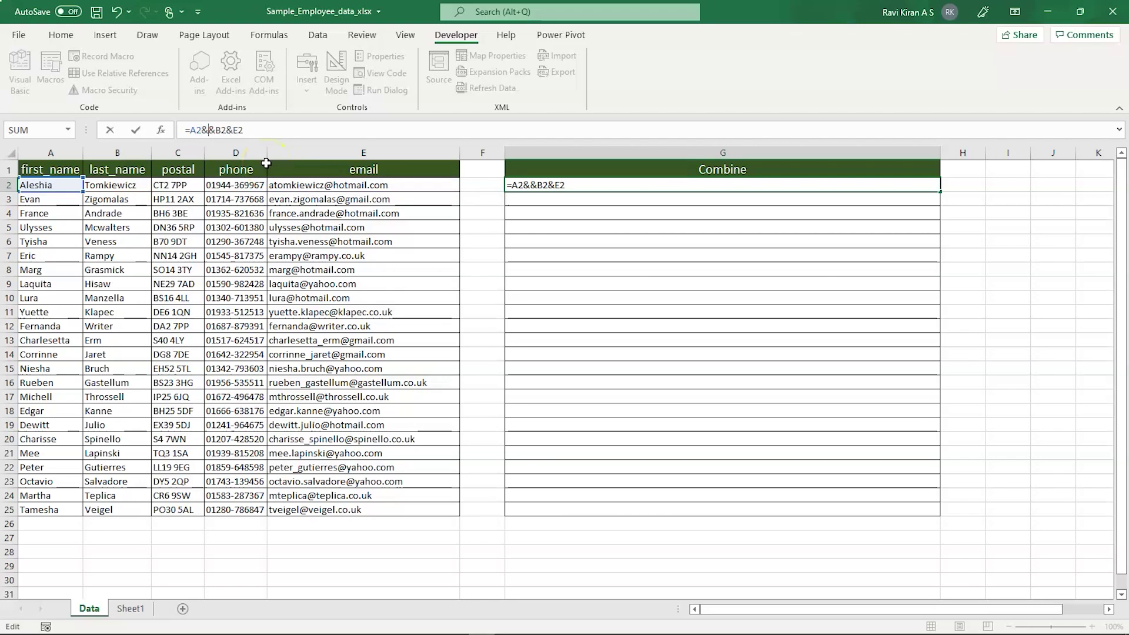
text(" ")
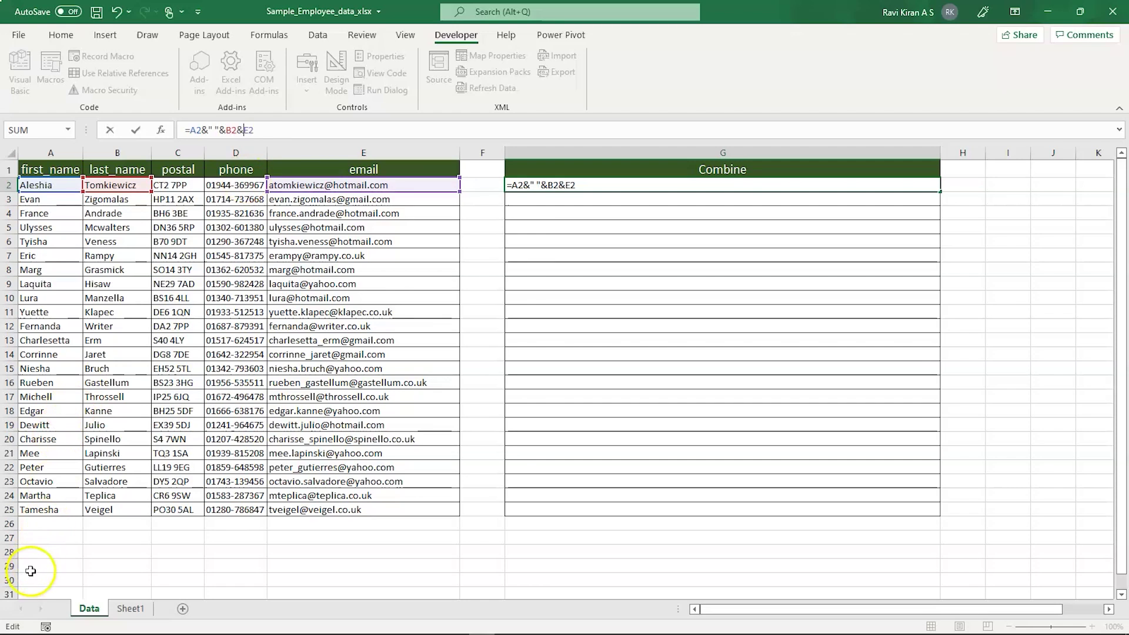
text(" : "&)
click(202, 131)
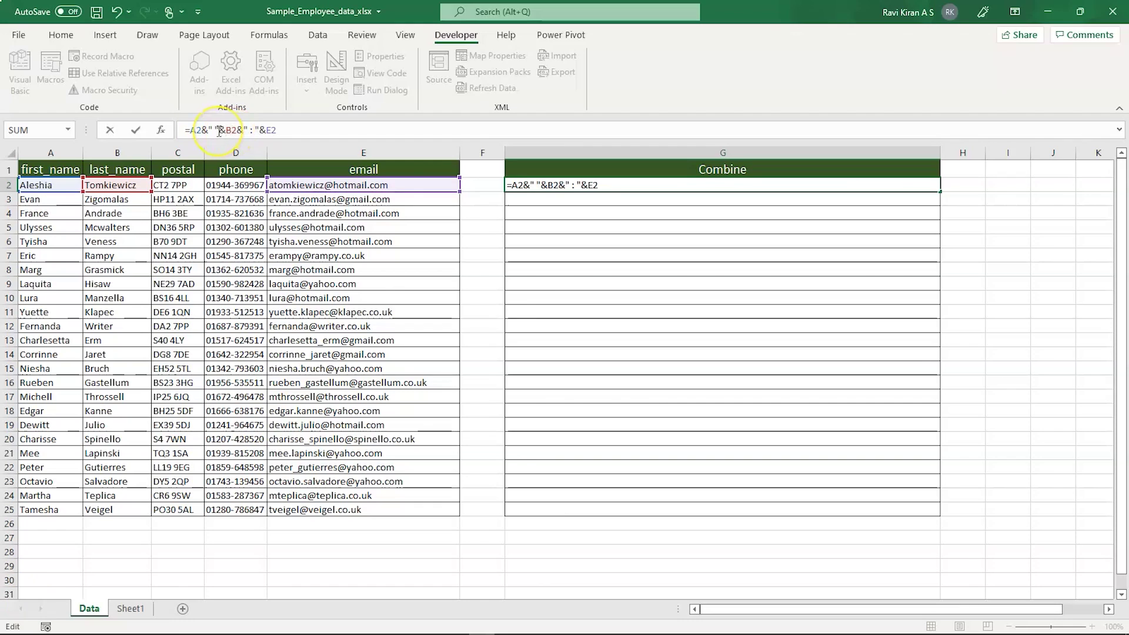
drag(206, 130, 226, 130)
click(240, 130)
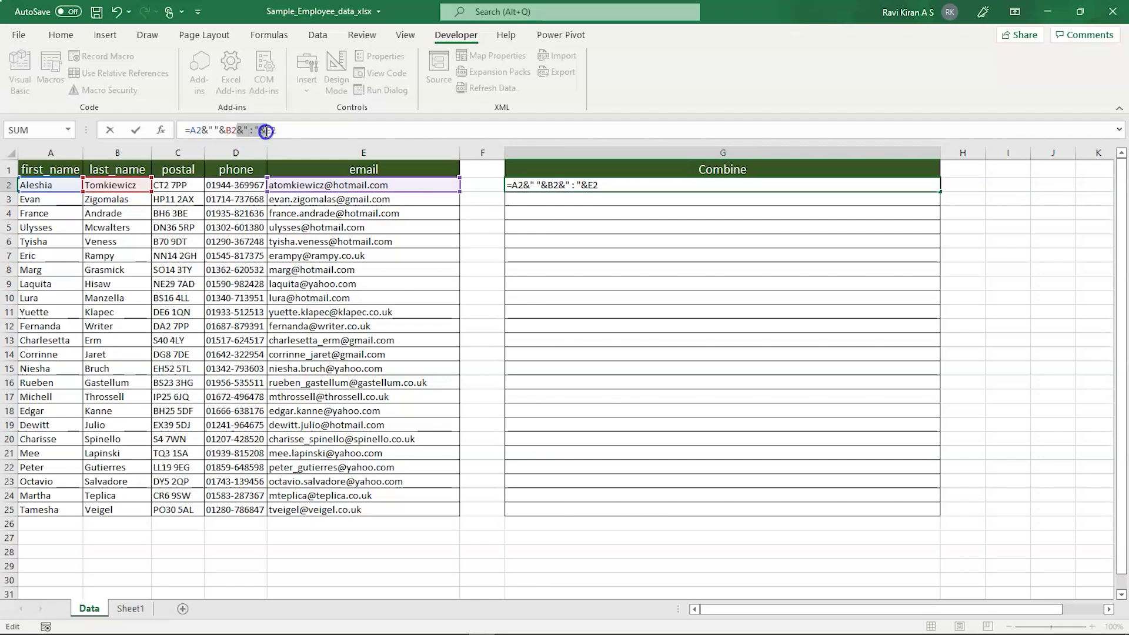
click(250, 130)
click(252, 130)
click(293, 132)
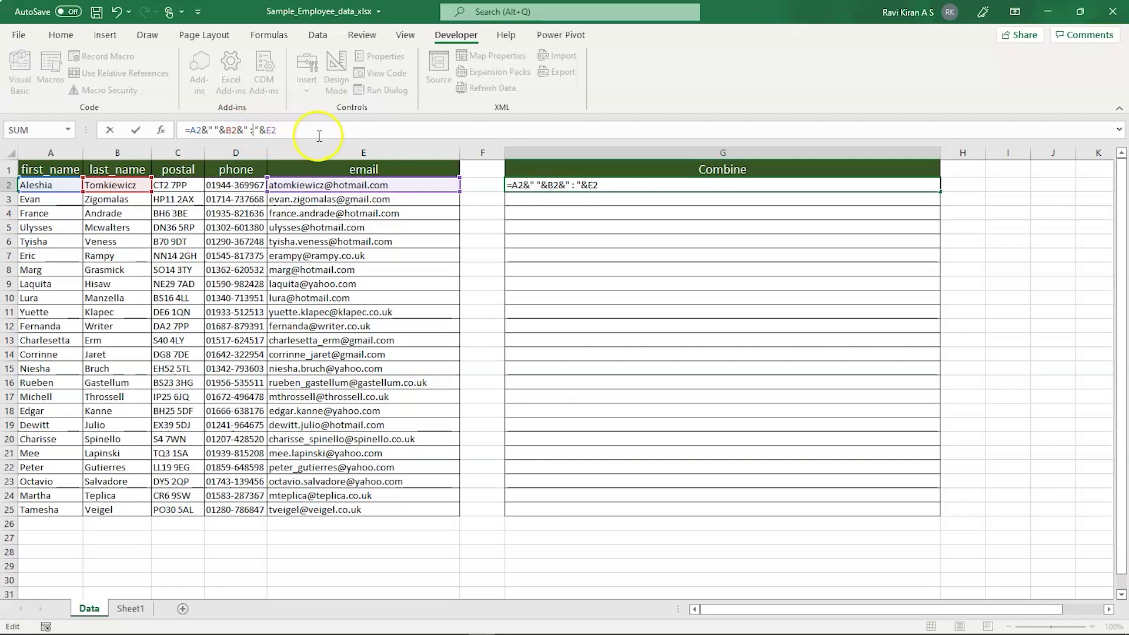
click(323, 130)
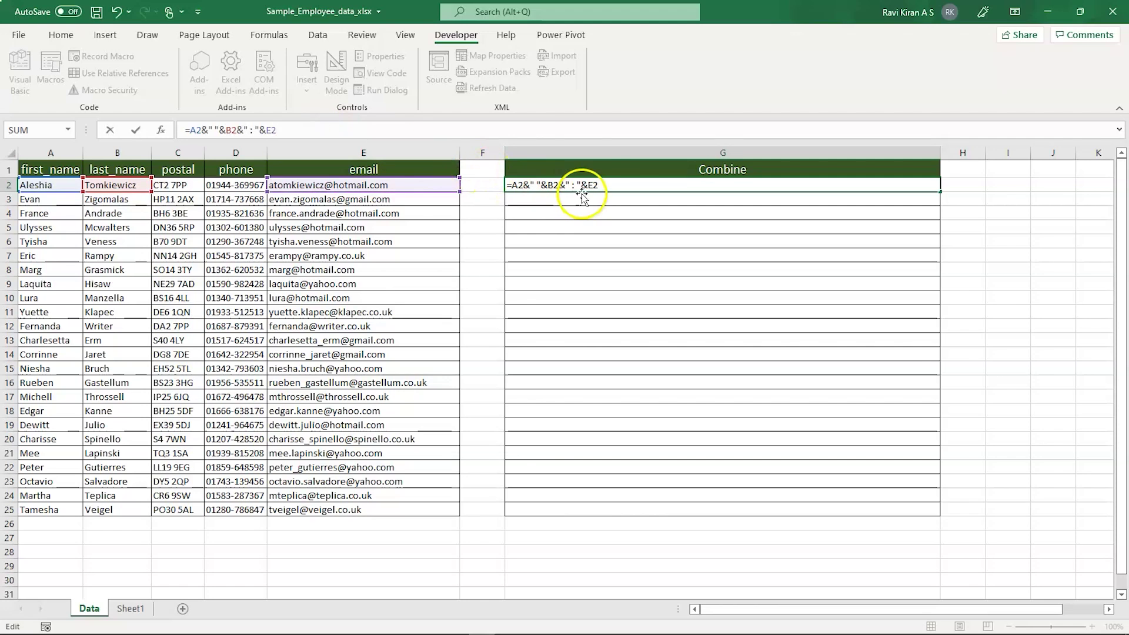
click(616, 184)
Step: Commit the G2 formula and fill it down the Combine column through row 25
key(Tab)
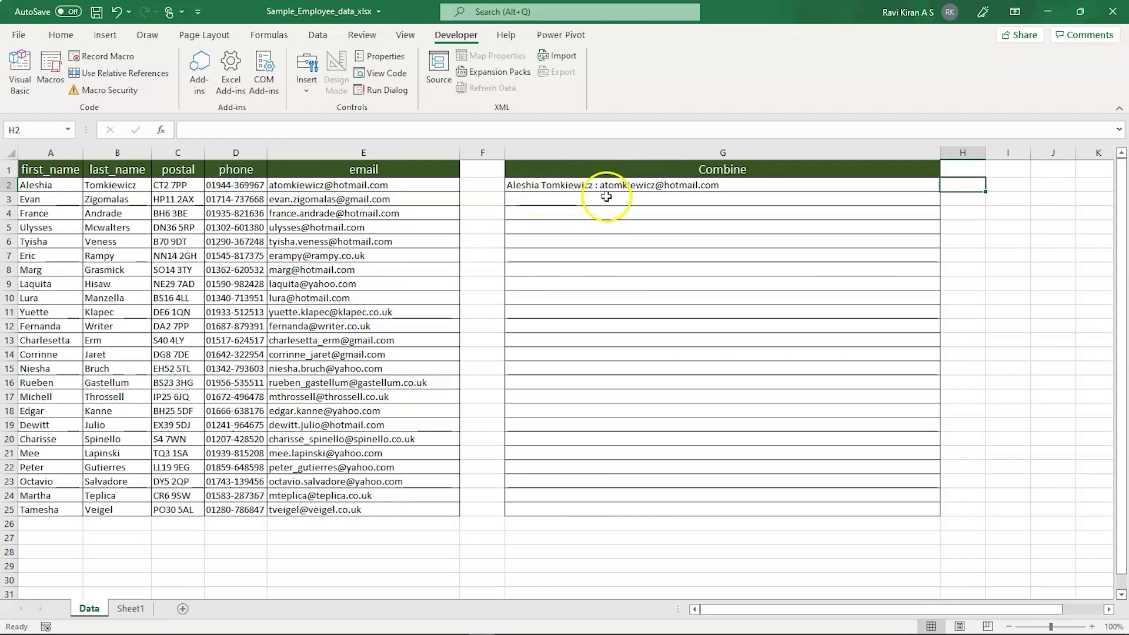
click(718, 192)
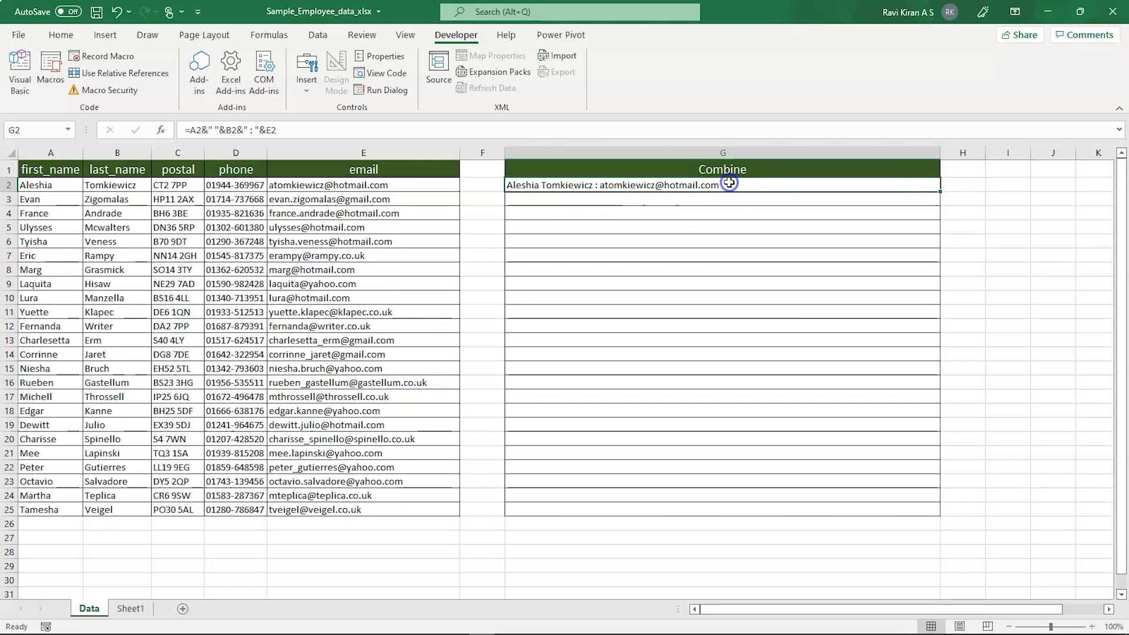
double_click(941, 193)
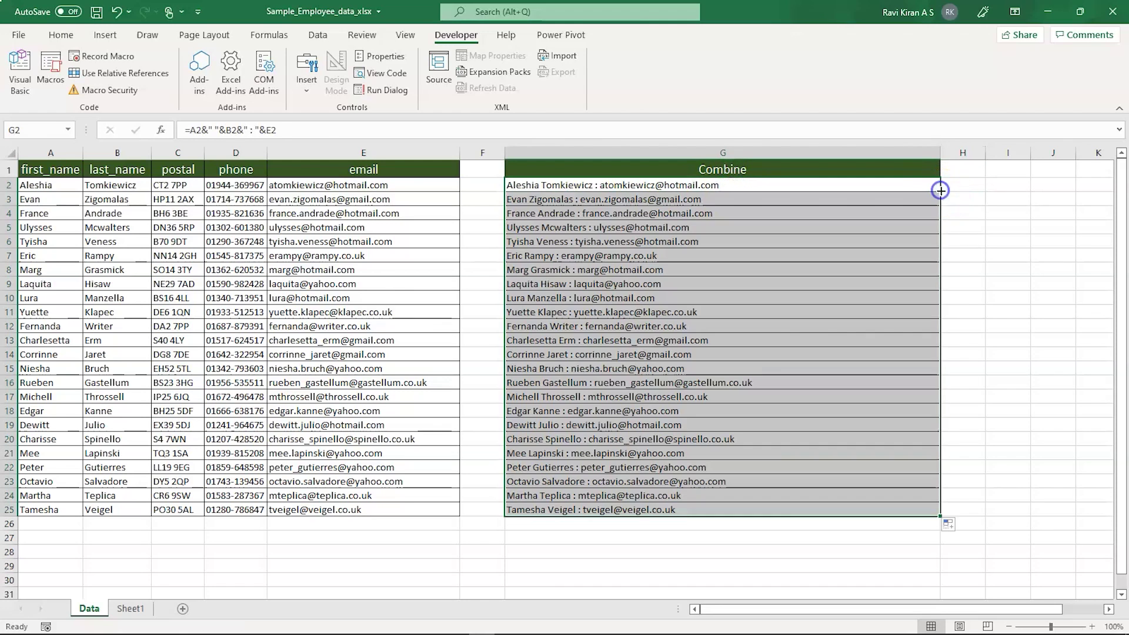
click(970, 496)
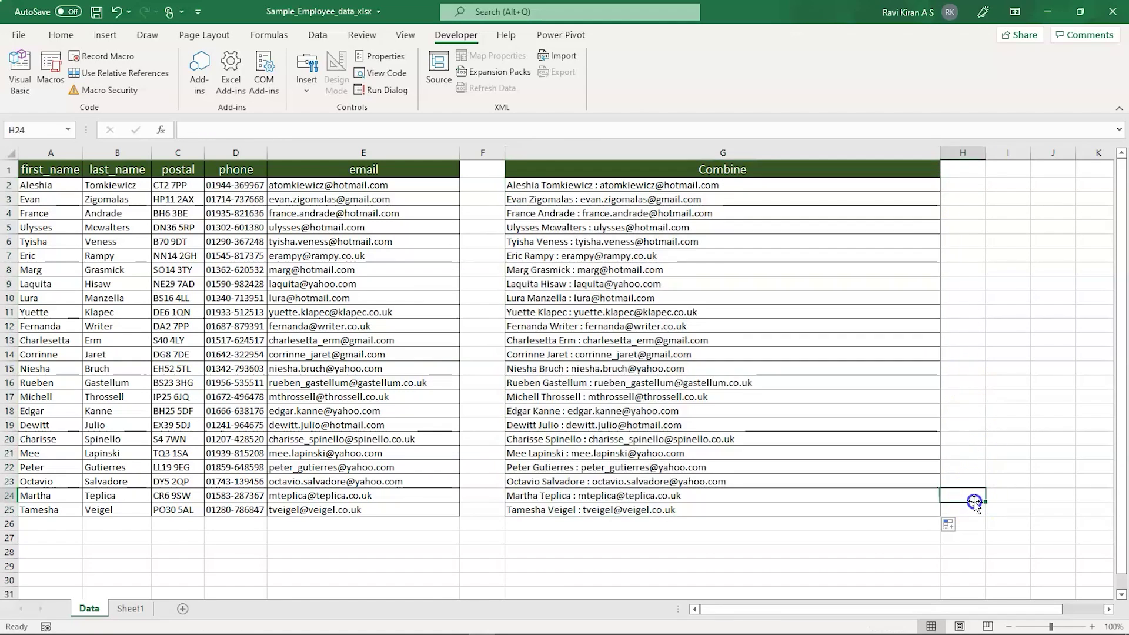